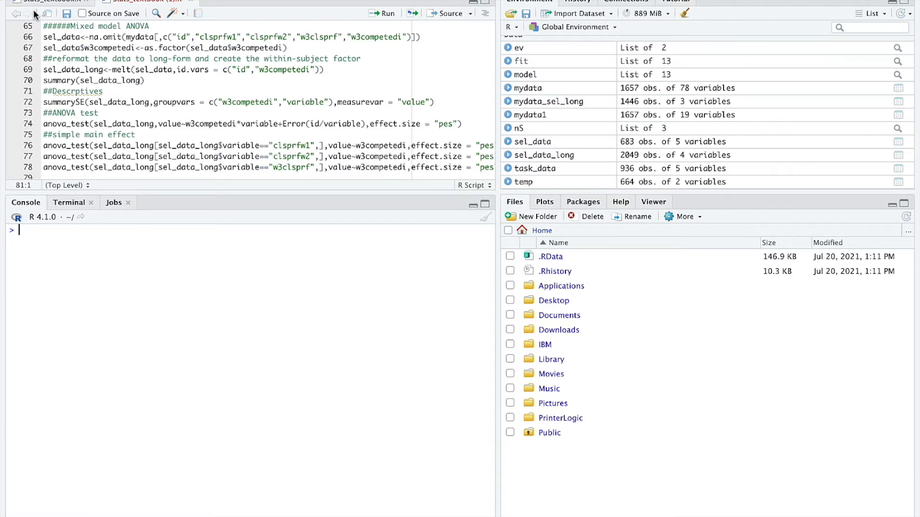
# - Run the na.omit line creating sel_data from mydata with id, clsprfw1, clsprfw2, w3clsprf and w3competedi
pyautogui.moveTo(43, 37); pyautogui.dragTo(420, 36)
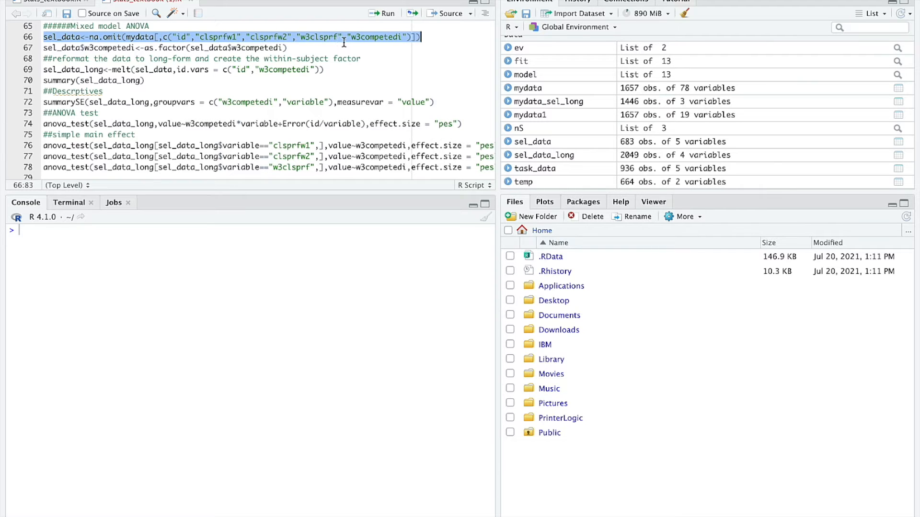
pyautogui.press('Down')
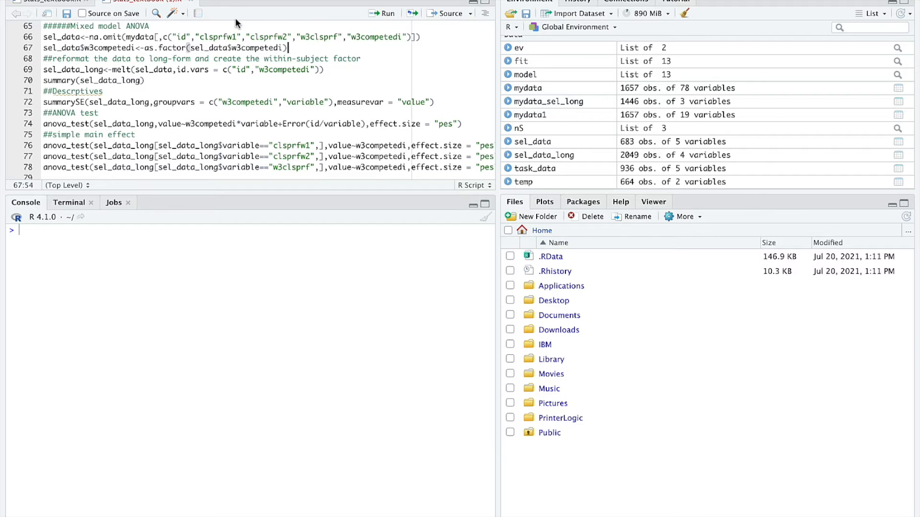
pyautogui.click(144, 37)
pyautogui.click(388, 14)
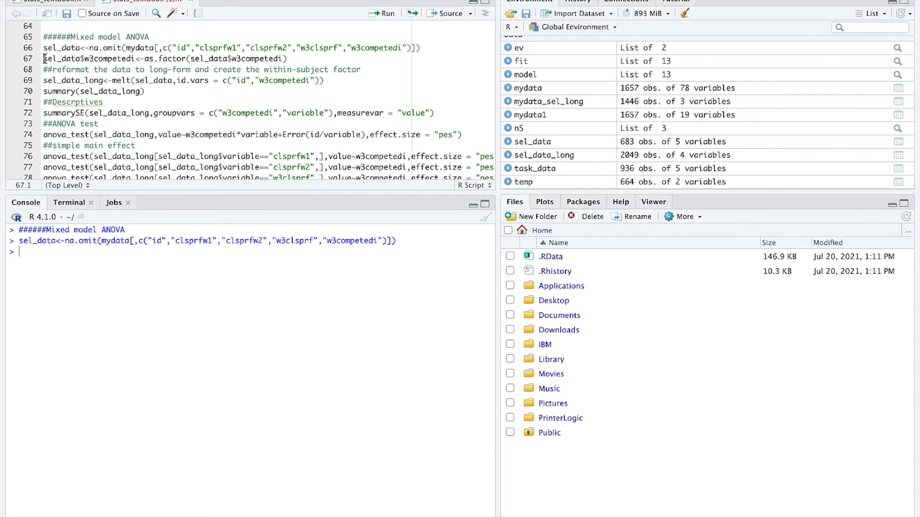
# - Run the as.factor line to convert w3competedi in sel_data into a factor
pyautogui.moveTo(43, 58); pyautogui.dragTo(291, 59)
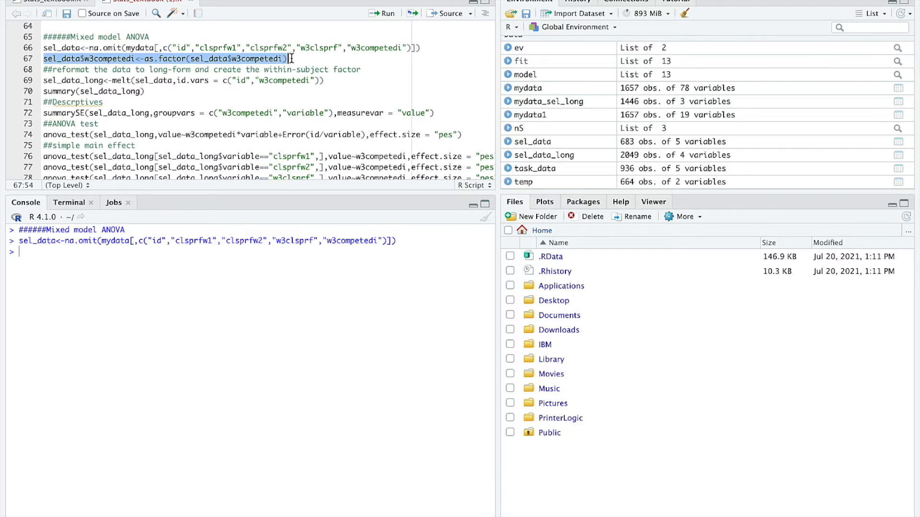
pyautogui.click(258, 58)
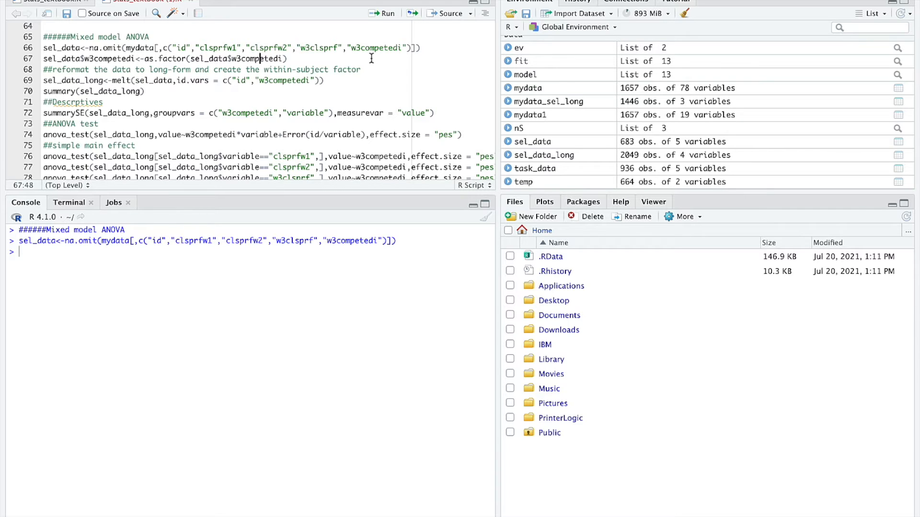
pyautogui.click(376, 14)
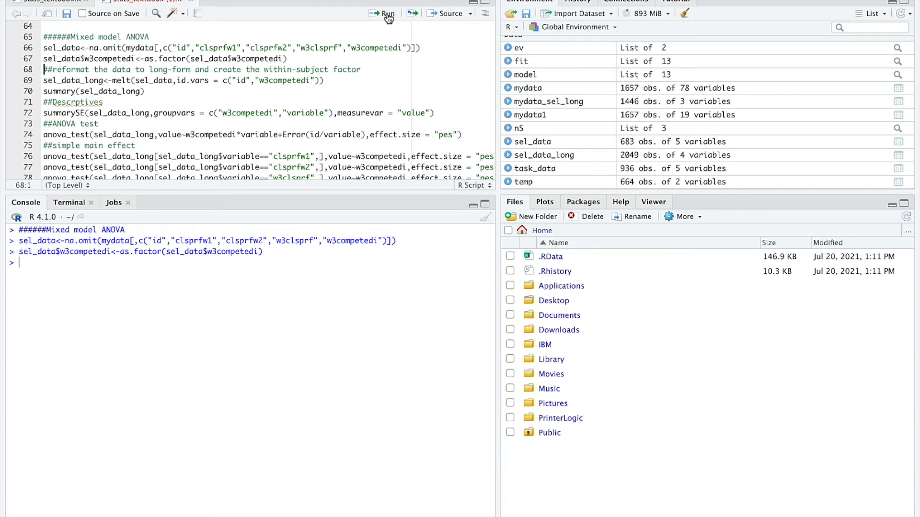
# - Run the melt line with id and w3competedi as id variables, and summarize the resulting sel_data_long
pyautogui.click(105, 80)
pyautogui.click(388, 17)
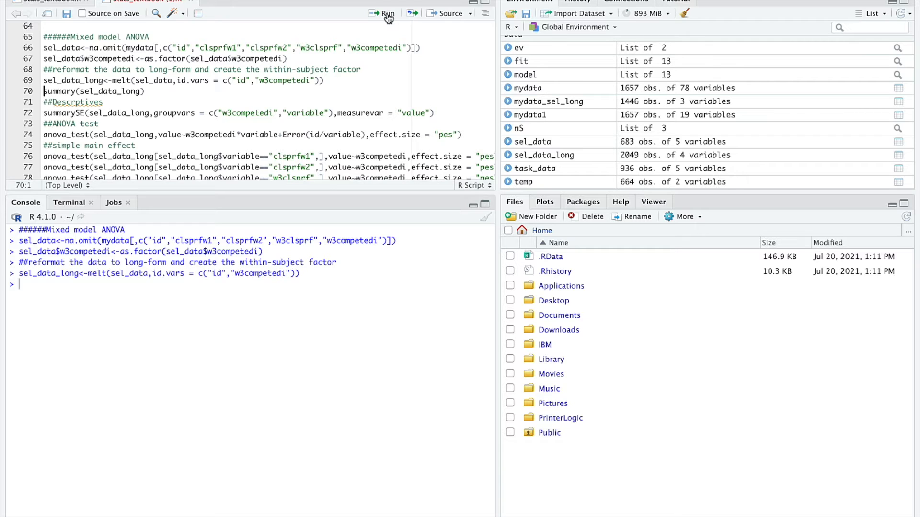
pyautogui.click(112, 91)
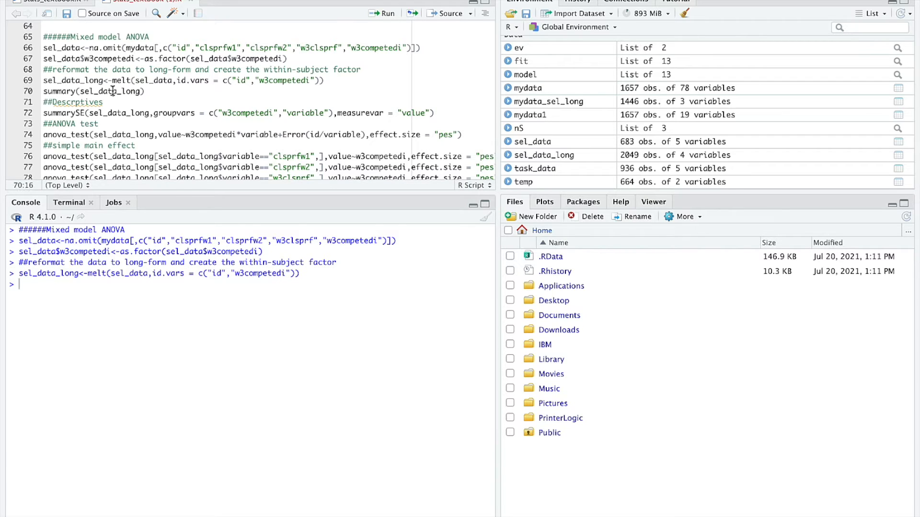
pyautogui.click(385, 13)
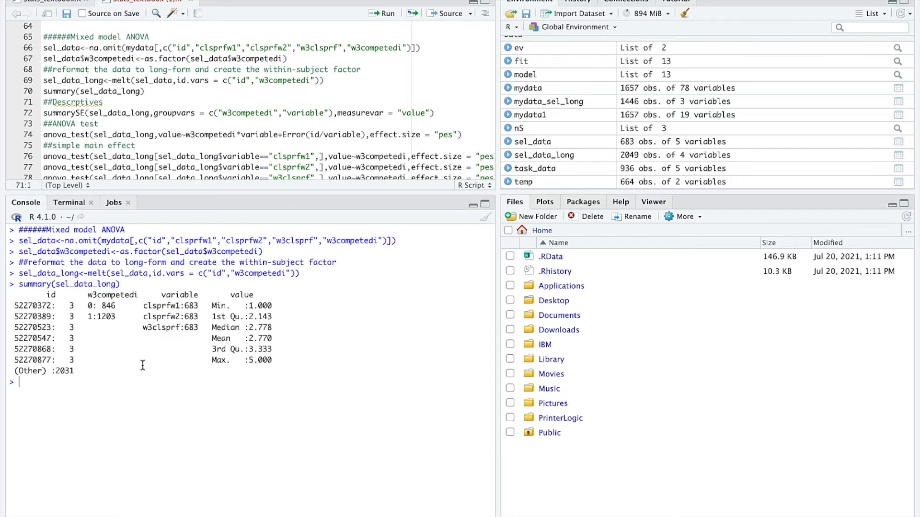
# - Examine the sel_data_long summary, covering the id and w3competedi columns and each statistic of the value column from minimum to maximum
pyautogui.doubleClick(53, 295)
pyautogui.moveTo(140, 295); pyautogui.dragTo(85, 297)
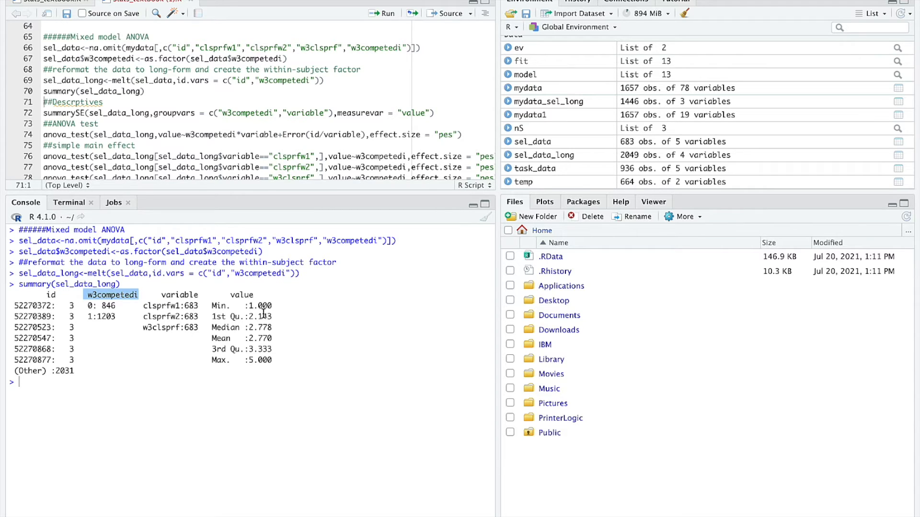
pyautogui.moveTo(283, 306); pyautogui.dragTo(212, 305)
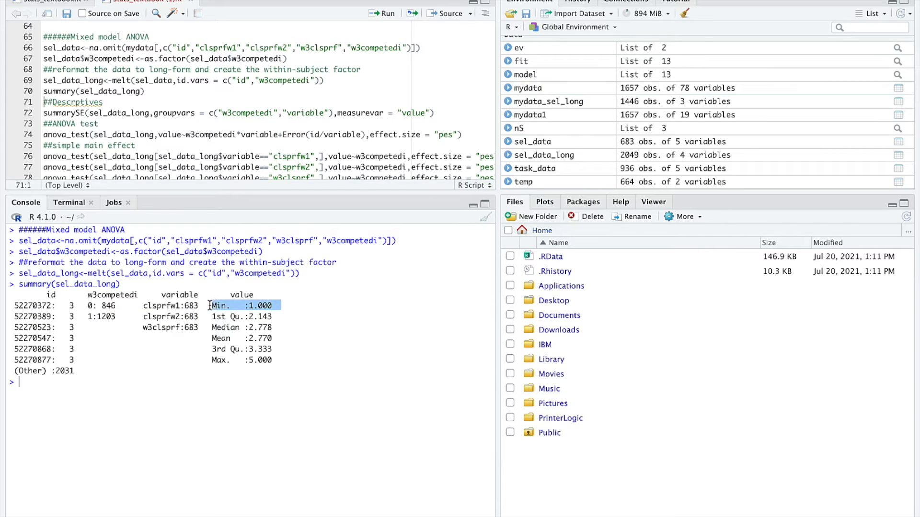
pyautogui.moveTo(277, 320); pyautogui.dragTo(212, 318)
pyautogui.moveTo(277, 328); pyautogui.dragTo(212, 329)
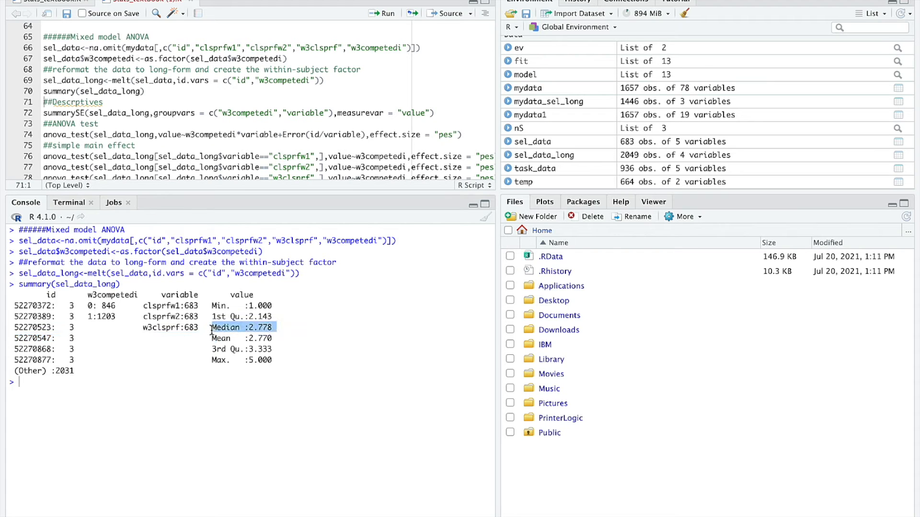
pyautogui.moveTo(275, 339); pyautogui.dragTo(212, 339)
pyautogui.moveTo(273, 350); pyautogui.dragTo(213, 351)
pyautogui.moveTo(273, 360); pyautogui.dragTo(212, 362)
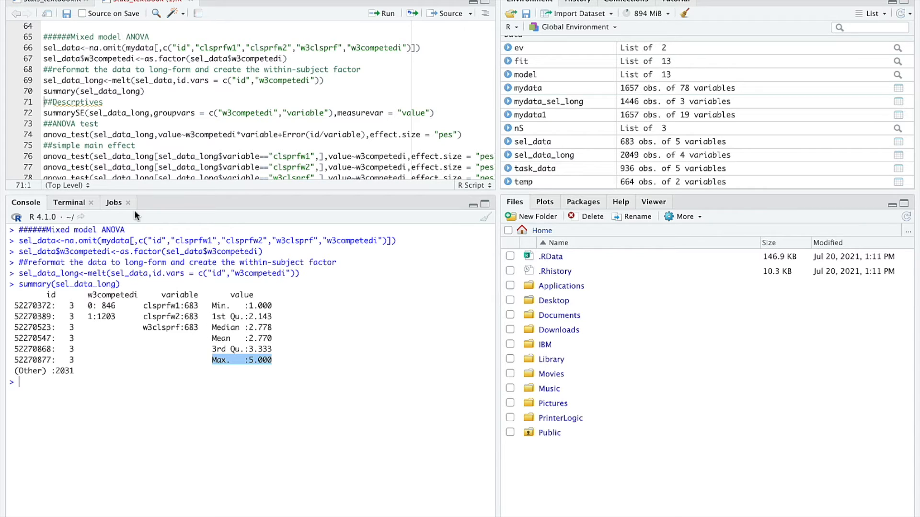
# - Run the summarySE line for descriptives of value in sel_data_long, grouped by w3competedi and variable
pyautogui.click(80, 114)
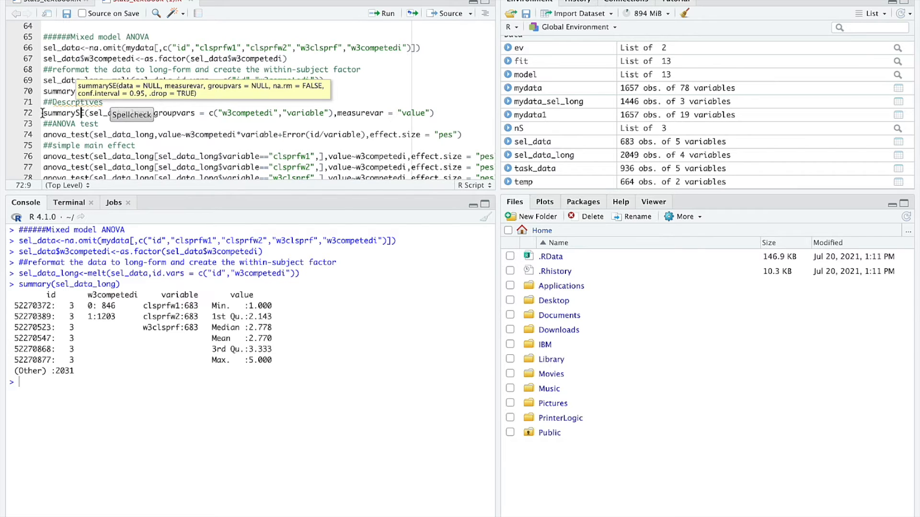
pyautogui.moveTo(42, 113)
pyautogui.mouseDown()
pyautogui.moveTo(99, 123)
pyautogui.moveTo(434, 114)
pyautogui.mouseUp()
pyautogui.click(434, 113)
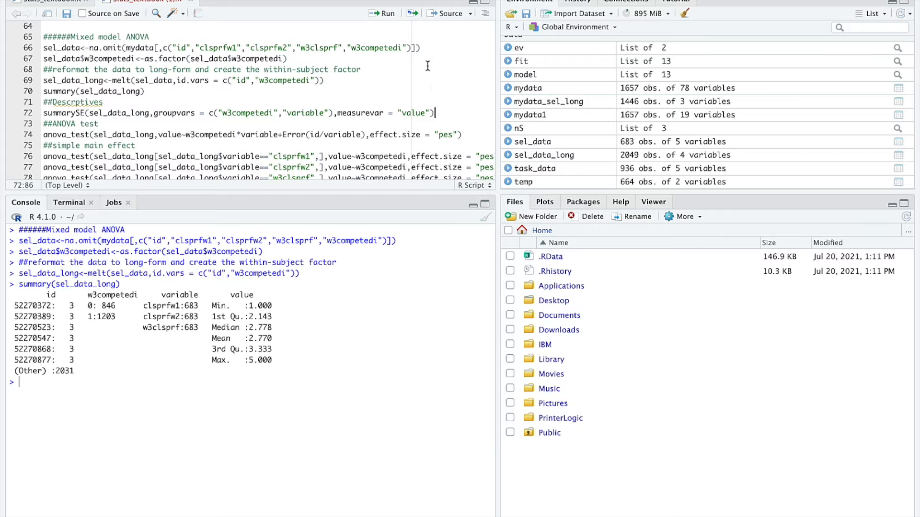
pyautogui.click(357, 113)
pyautogui.click(387, 13)
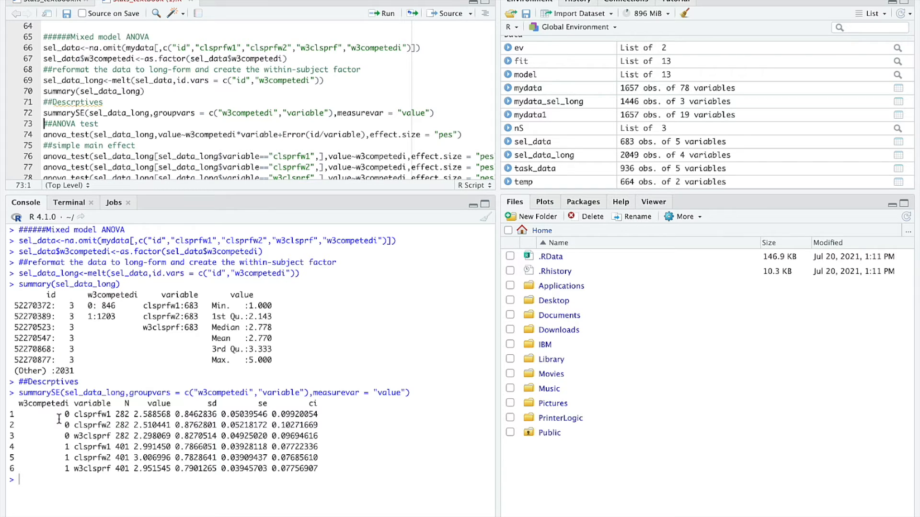
# - Examine the N, mean, sd, se and ci of clsprfw1, clsprfw2 and w3clsprf for w3competedi group 0
pyautogui.doubleClick(120, 415)
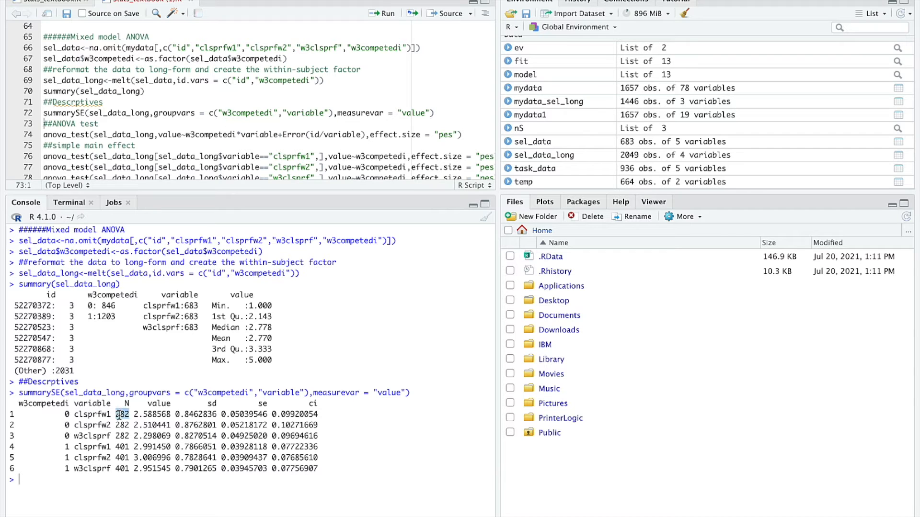
pyautogui.doubleClick(155, 415)
pyautogui.doubleClick(204, 415)
pyautogui.doubleClick(244, 415)
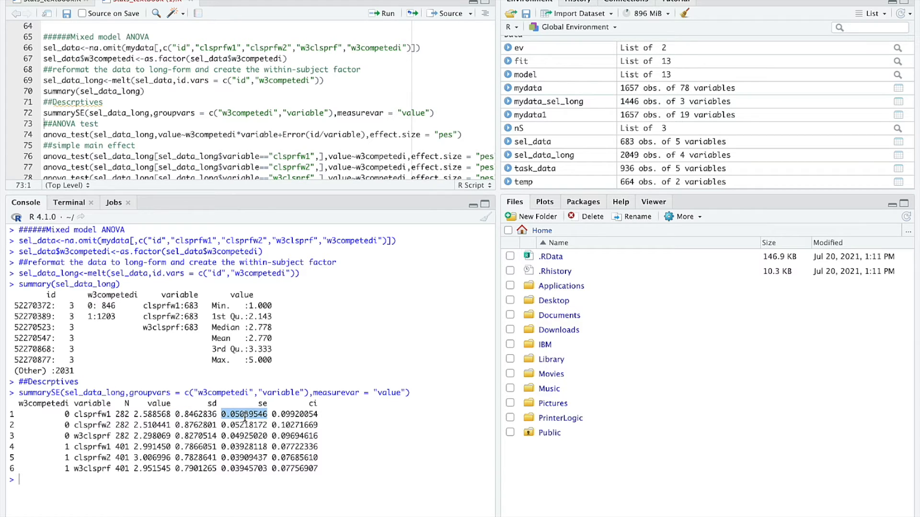
pyautogui.doubleClick(302, 415)
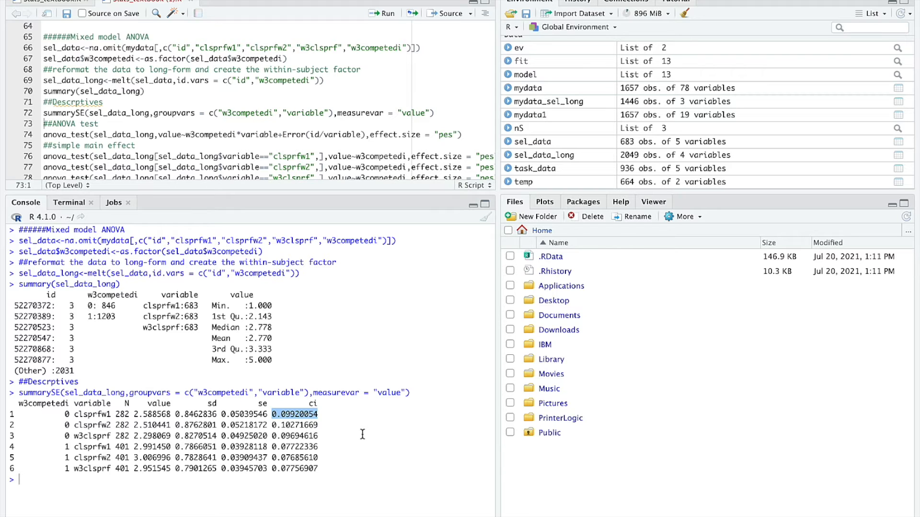
pyautogui.click(74, 416)
pyautogui.moveTo(75, 416); pyautogui.dragTo(318, 414)
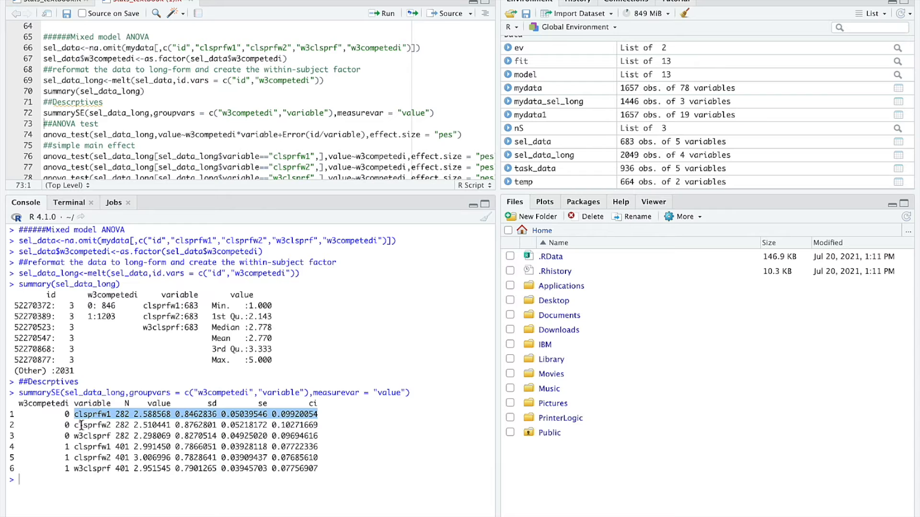
pyautogui.moveTo(73, 425); pyautogui.dragTo(316, 419)
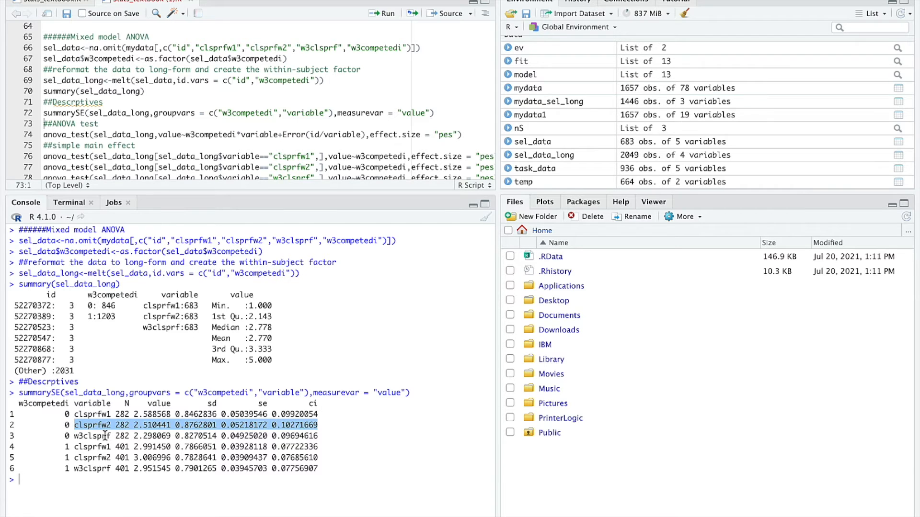
pyautogui.moveTo(75, 437); pyautogui.dragTo(320, 433)
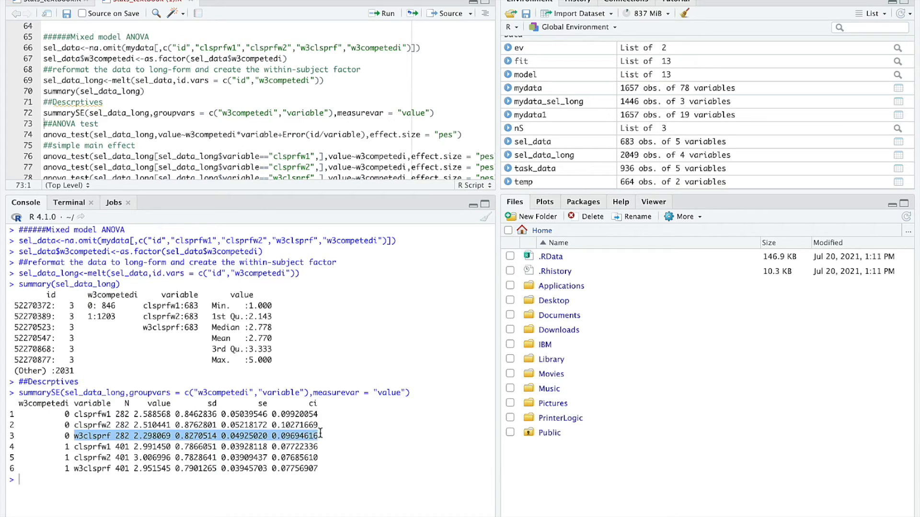
pyautogui.click(142, 413)
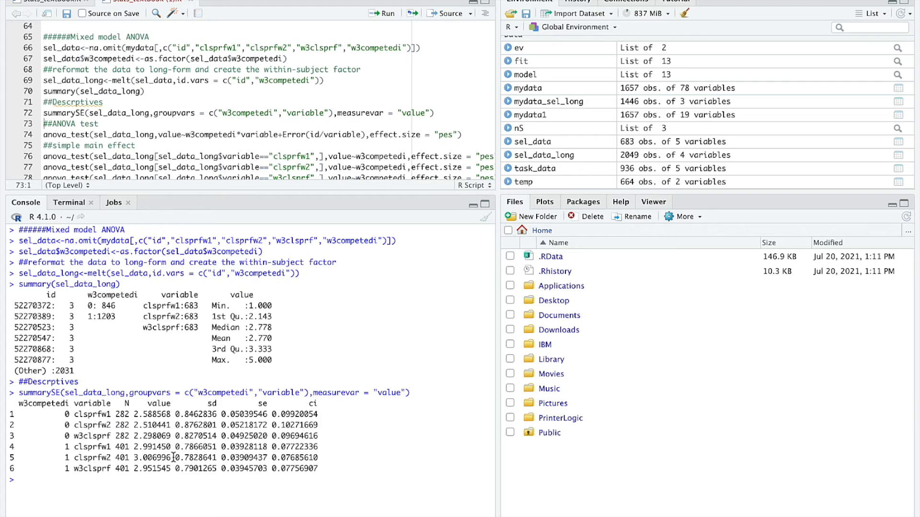
# - Examine the descriptive rows of clsprfw1, clsprfw2 and w3clsprf for w3competedi group 1
pyautogui.doubleClick(65, 447)
pyautogui.click(66, 448)
pyautogui.moveTo(66, 449); pyautogui.dragTo(318, 449)
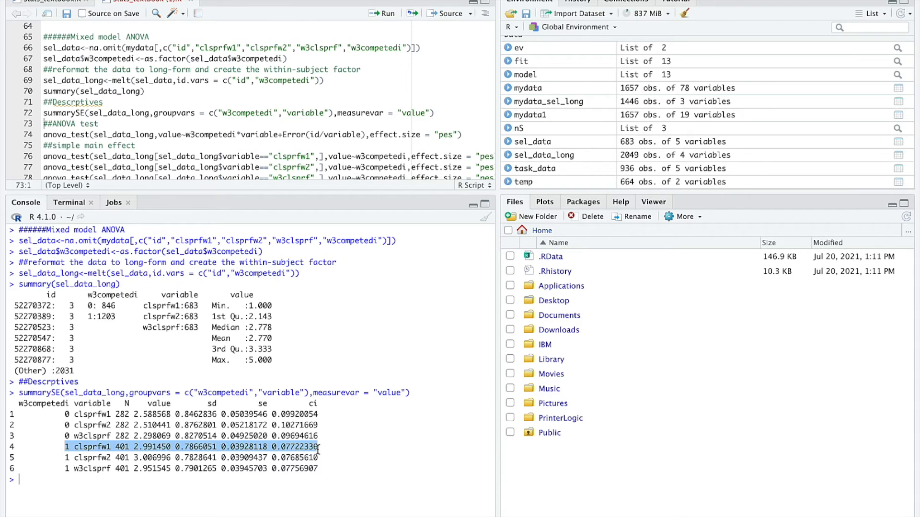
pyautogui.click(65, 458)
pyautogui.moveTo(66, 458); pyautogui.dragTo(318, 459)
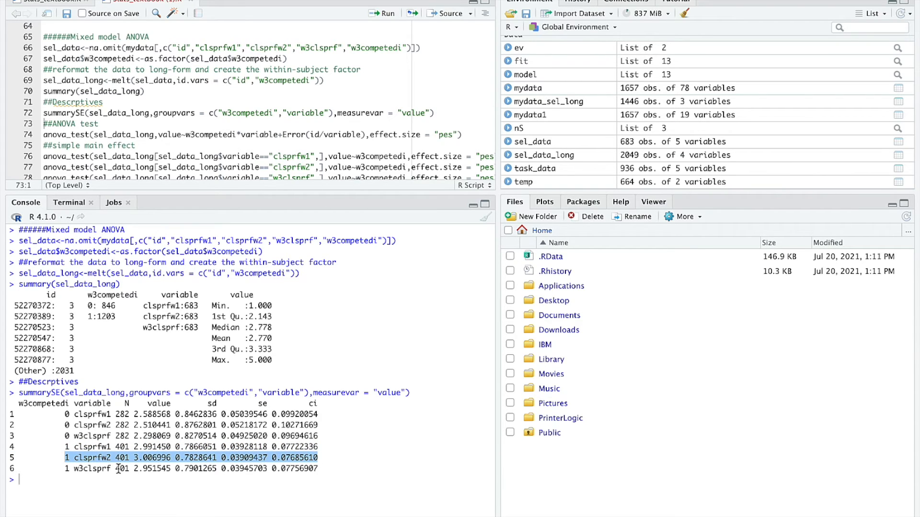
pyautogui.moveTo(67, 469); pyautogui.dragTo(316, 469)
pyautogui.click(316, 470)
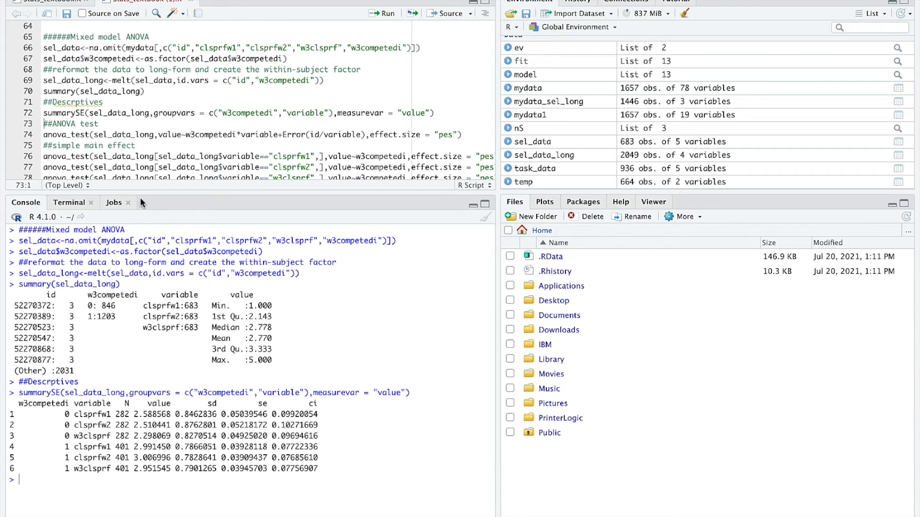
# - Run the mixed anova_test on sel_data_long with value~w3competedi*variable+Error(id/variable) and effect size "pes"
pyautogui.click(132, 135)
pyautogui.moveTo(43, 135); pyautogui.dragTo(370, 138)
pyautogui.click(425, 135)
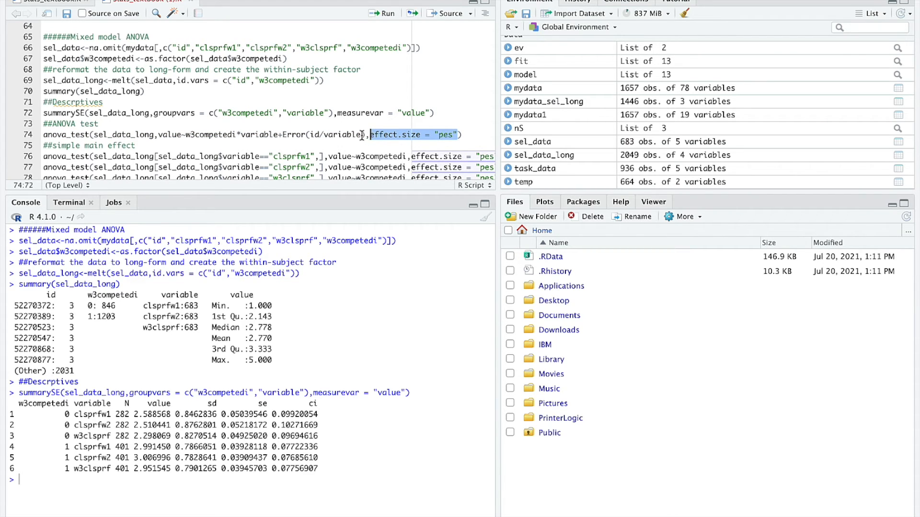
pyautogui.click(351, 136)
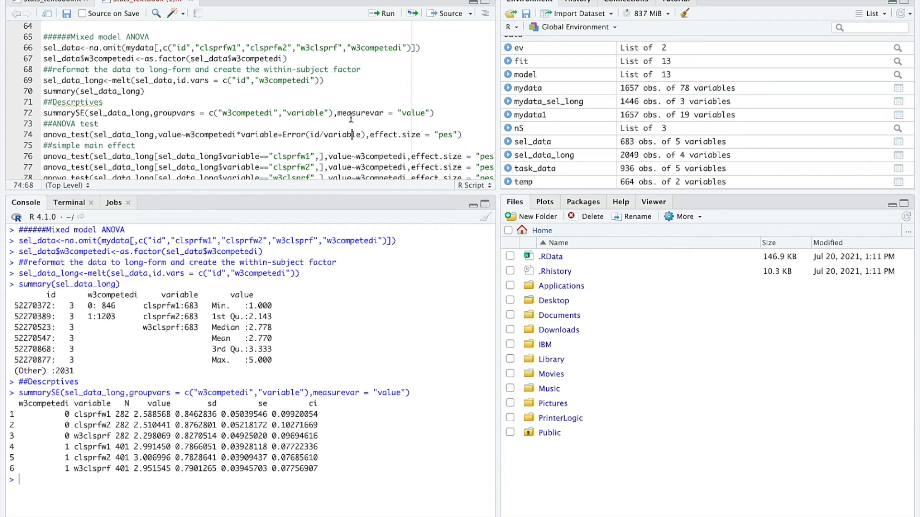
pyautogui.click(387, 18)
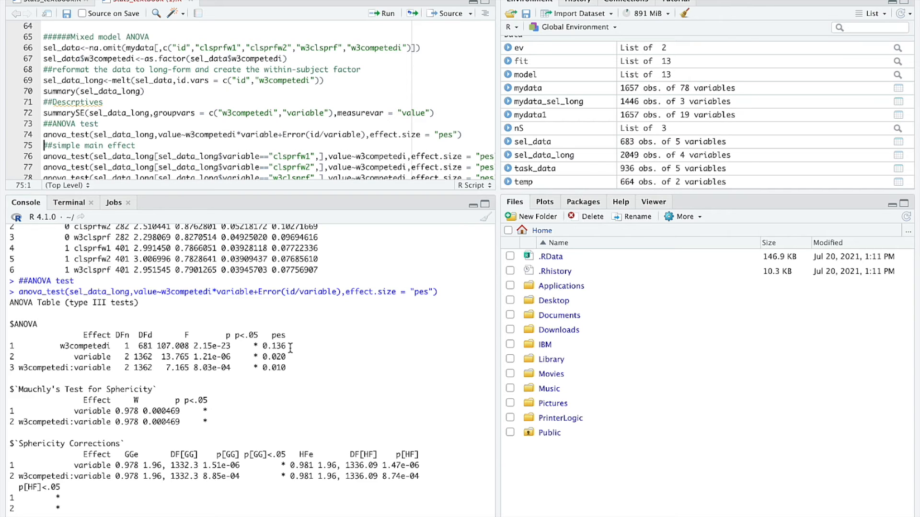
# - Examine the ANOVA table's w3competedi effect size, then the F, p and effect size of variable and the w3competedi:variable interaction
pyautogui.moveTo(285, 347); pyautogui.dragTo(262, 347)
pyautogui.doubleClick(91, 357)
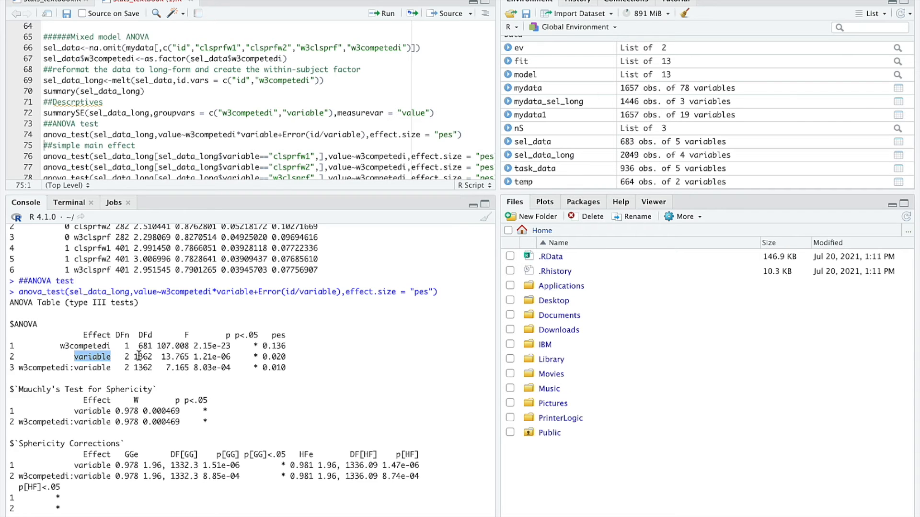
pyautogui.moveTo(161, 357); pyautogui.dragTo(232, 357)
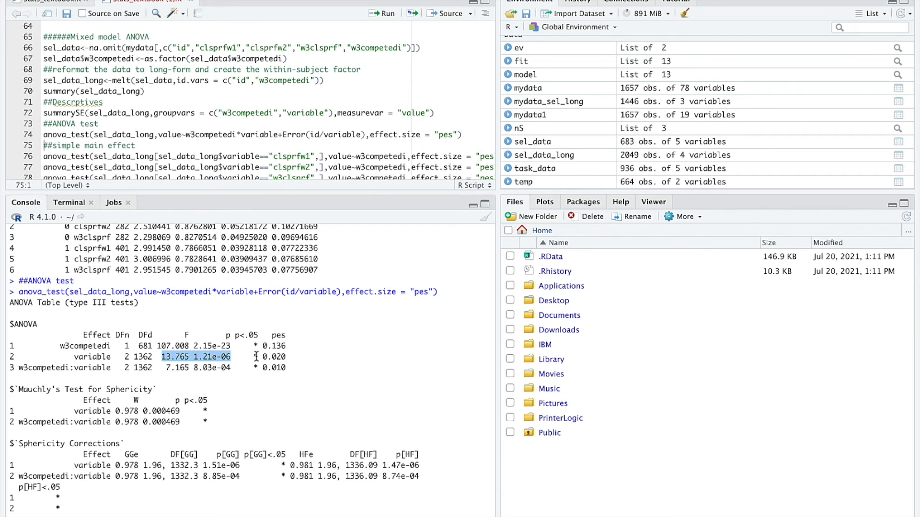
pyautogui.moveTo(253, 357); pyautogui.dragTo(287, 358)
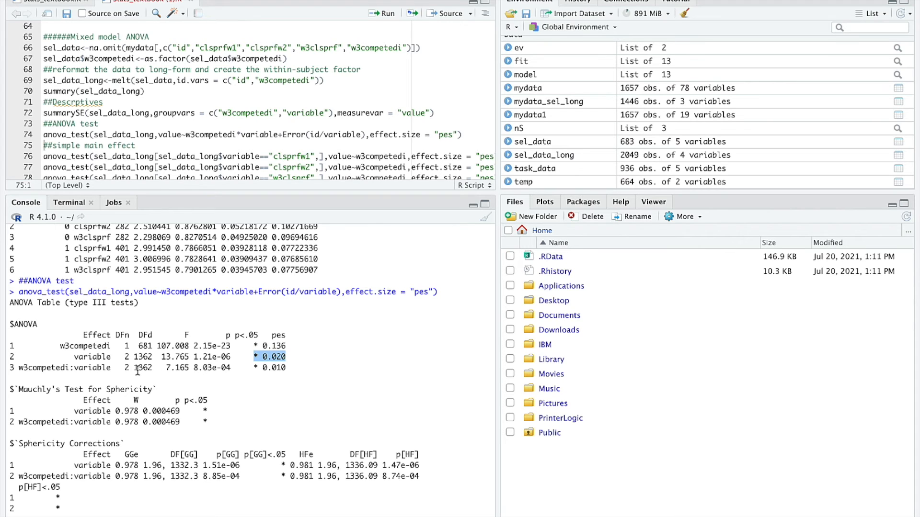
pyautogui.moveTo(18, 368); pyautogui.dragTo(109, 371)
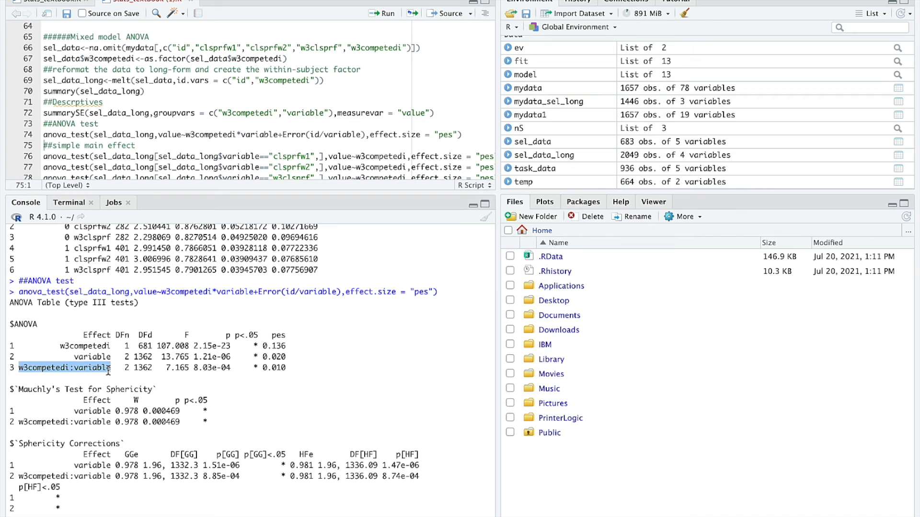
pyautogui.click(167, 369)
pyautogui.moveTo(168, 369); pyautogui.dragTo(230, 370)
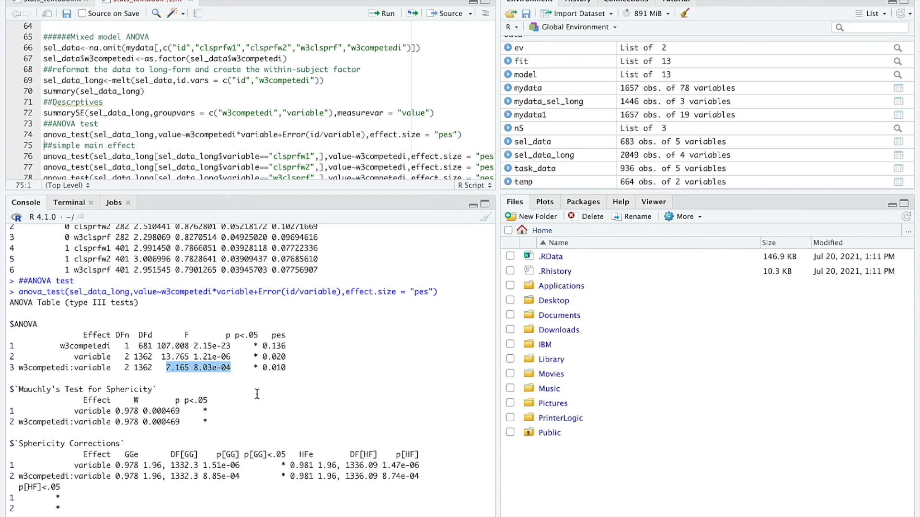
pyautogui.moveTo(252, 368); pyautogui.dragTo(291, 369)
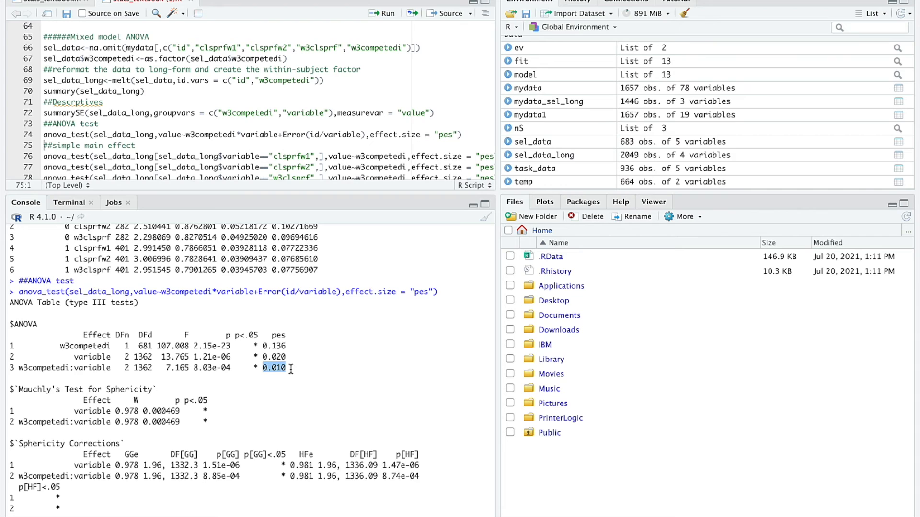
# - Examine the variable and w3competedi:variable rows of Mauchly's Test for Sphericity
pyautogui.click(163, 384)
pyautogui.moveTo(74, 413); pyautogui.dragTo(183, 413)
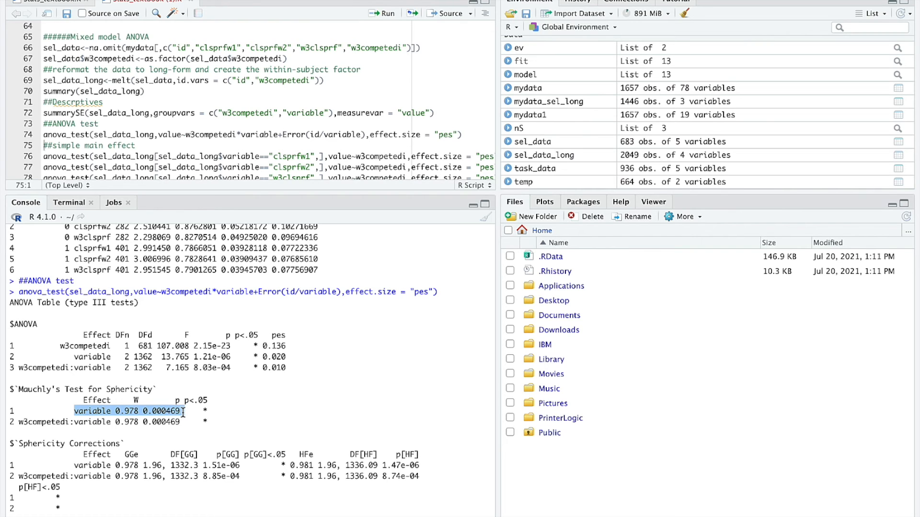
pyautogui.moveTo(19, 422); pyautogui.dragTo(180, 422)
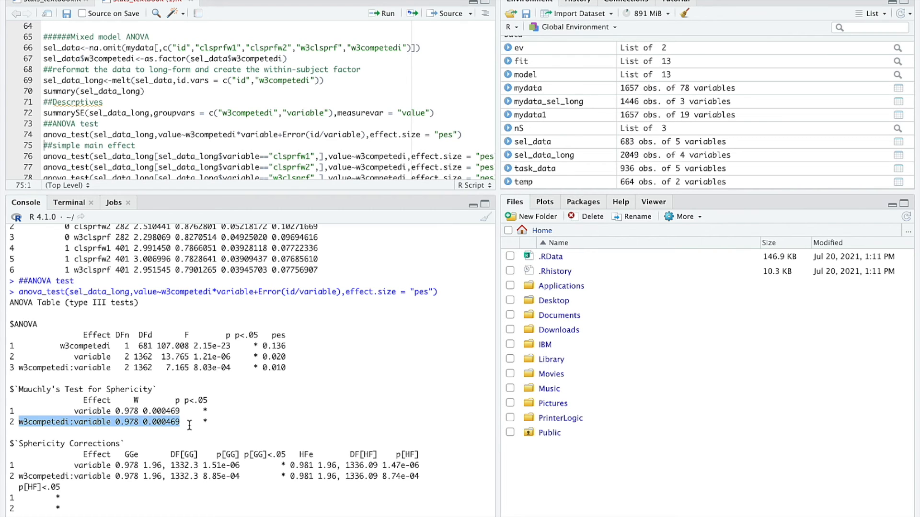
pyautogui.click(189, 426)
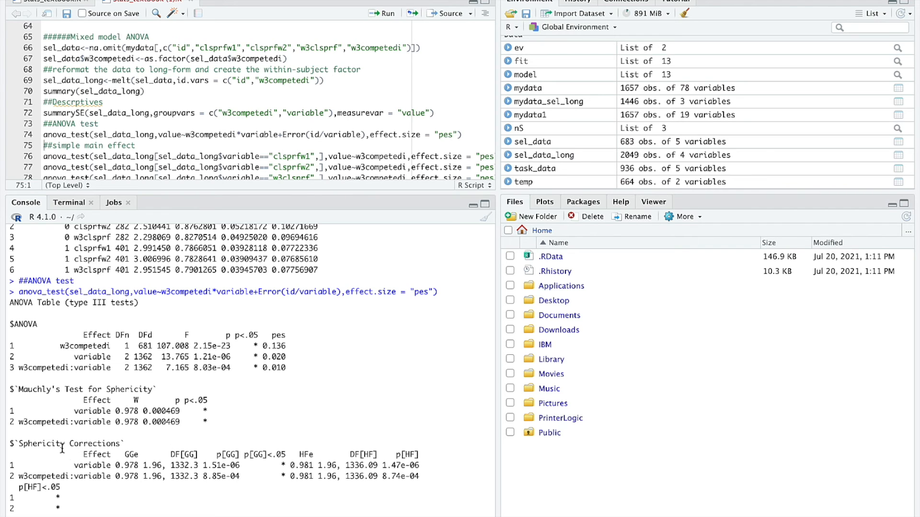
# - Compare variable's uncorrected DFd with its DF[GG] in the Sphericity Corrections, and examine p[GG] for variable and w3competedi:variable
pyautogui.moveTo(18, 443); pyautogui.dragTo(164, 449)
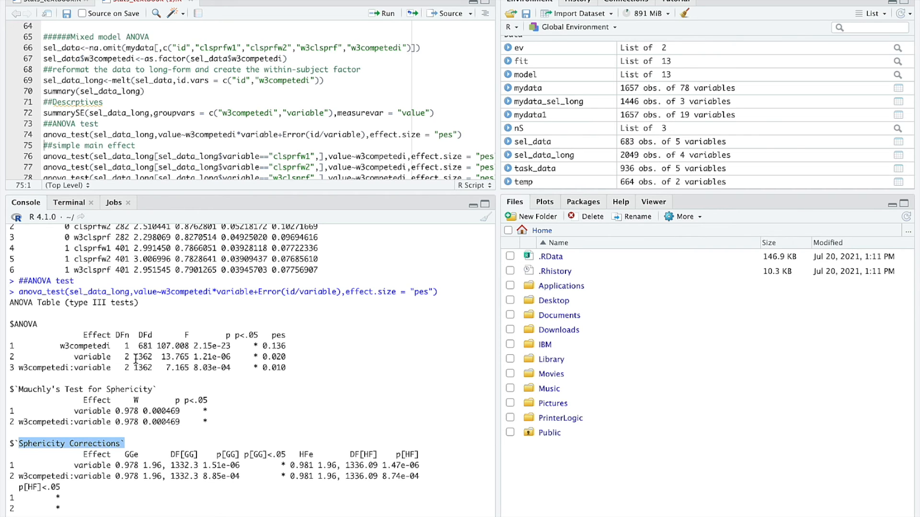
pyautogui.moveTo(135, 358); pyautogui.dragTo(152, 360)
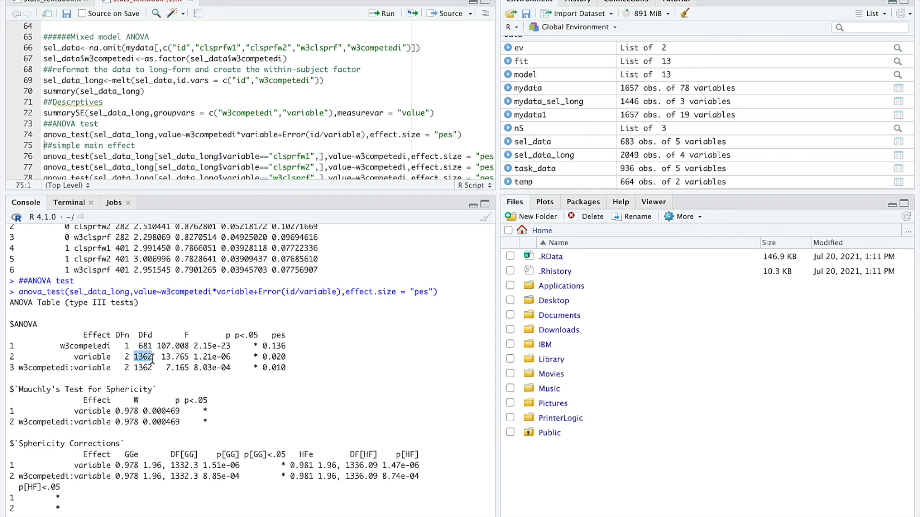
pyautogui.click(170, 466)
pyautogui.moveTo(169, 465); pyautogui.dragTo(199, 466)
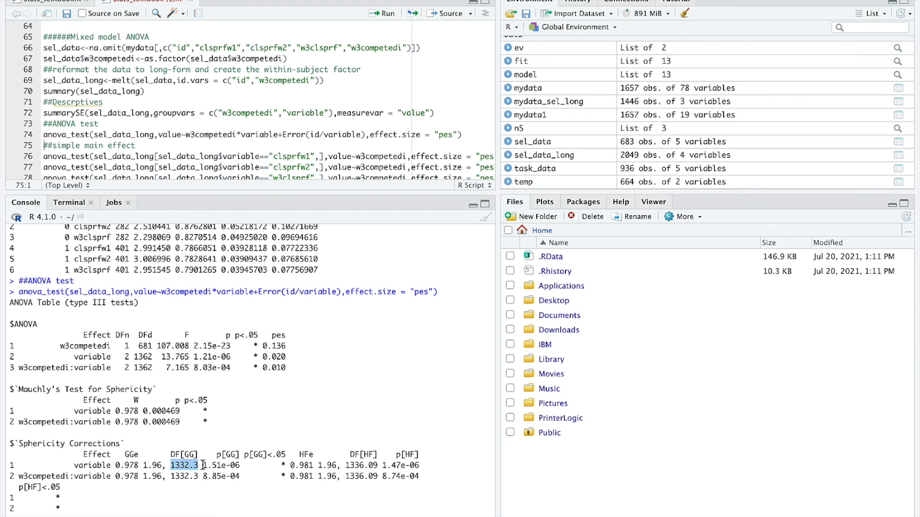
pyautogui.moveTo(202, 465); pyautogui.dragTo(238, 467)
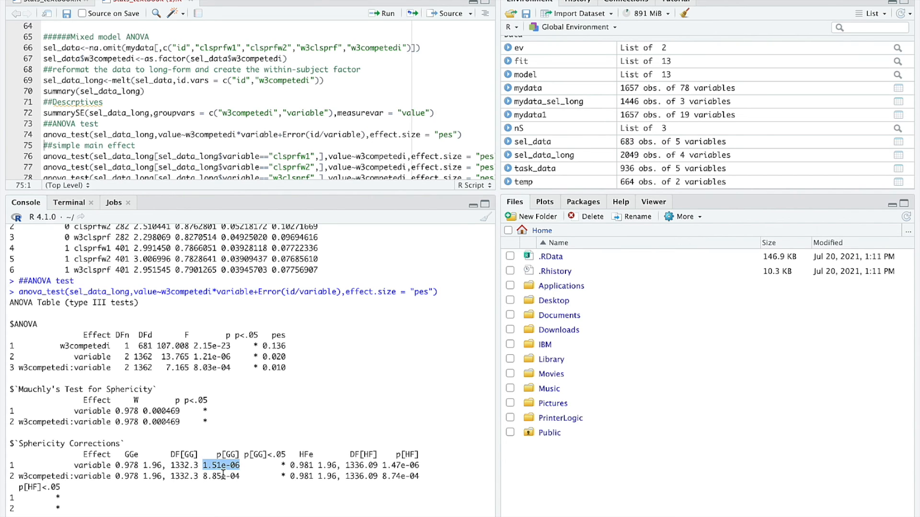
pyautogui.click(204, 478)
pyautogui.moveTo(204, 478); pyautogui.dragTo(240, 477)
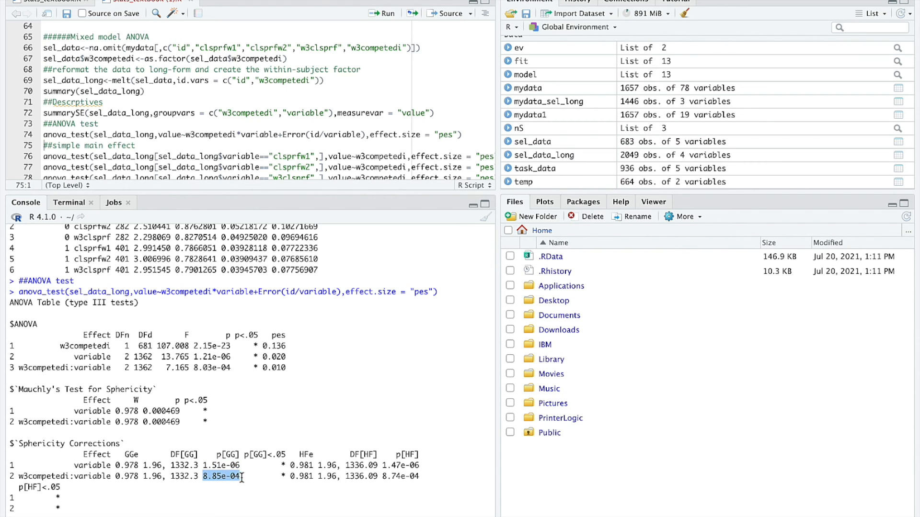
pyautogui.click(267, 490)
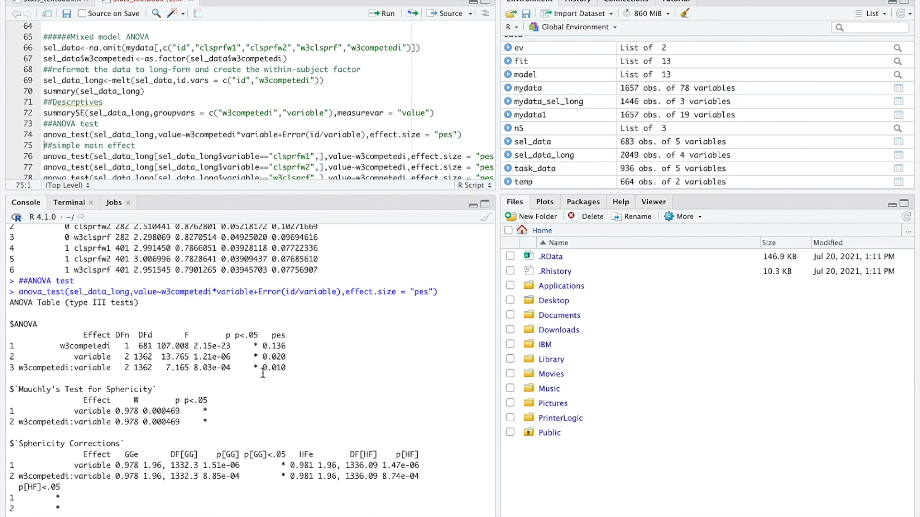
# - Examine the ANOVA main effects of w3competedi and variable alongside the w3clsprf mean for w3competedi group 0
pyautogui.scroll(3, 355, 369)
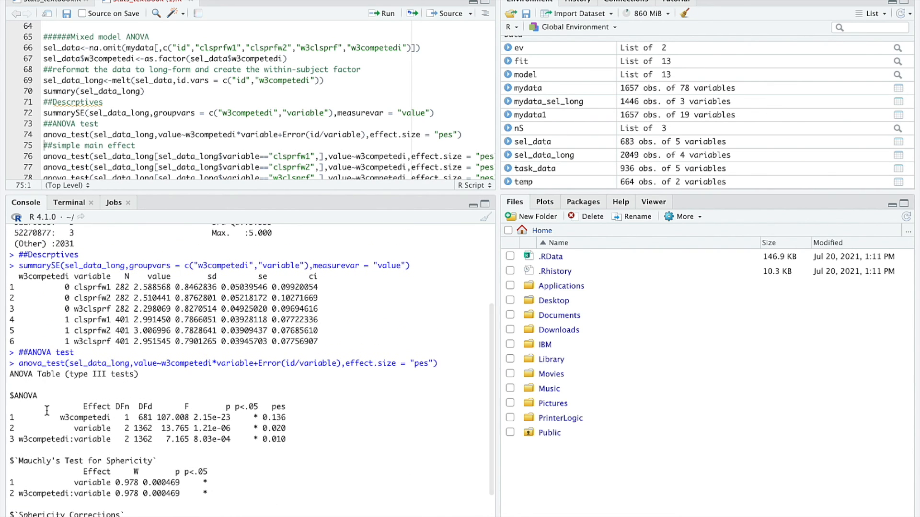
pyautogui.moveTo(55, 417); pyautogui.dragTo(239, 417)
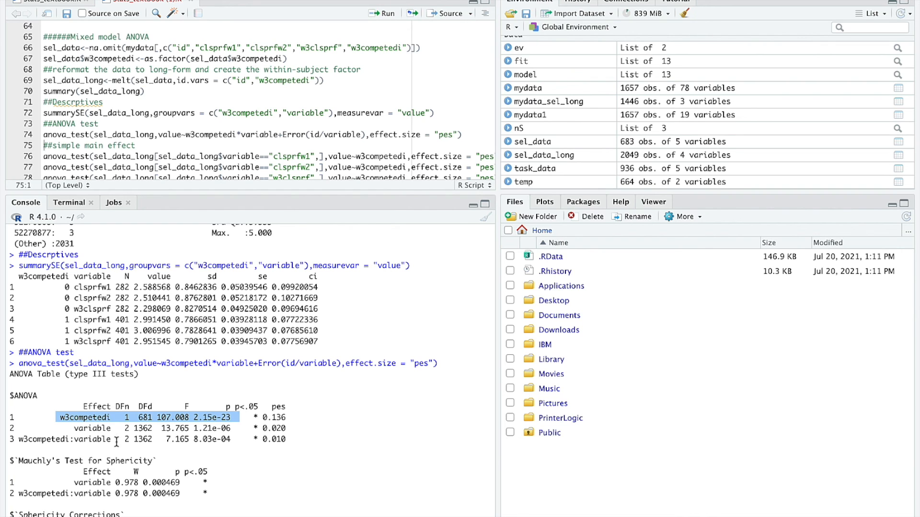
pyautogui.click(73, 429)
pyautogui.moveTo(73, 429); pyautogui.dragTo(231, 432)
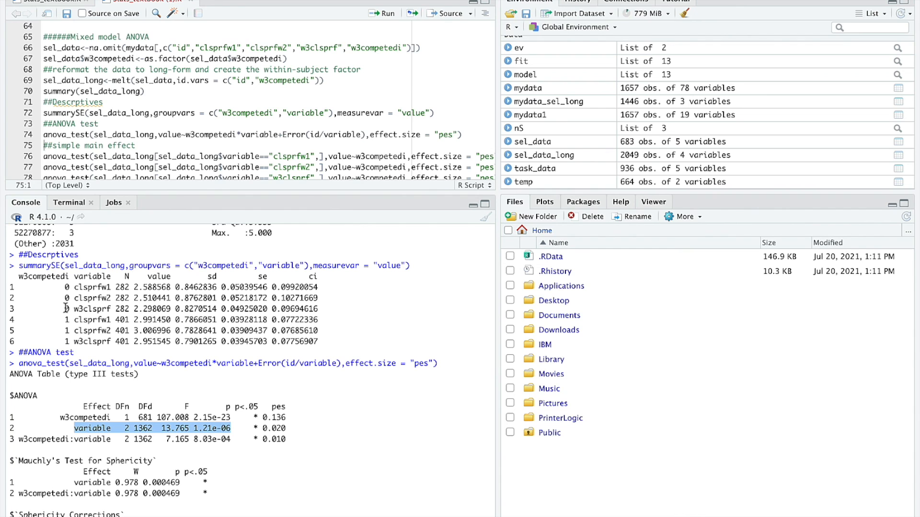
pyautogui.moveTo(169, 309); pyautogui.dragTo(133, 309)
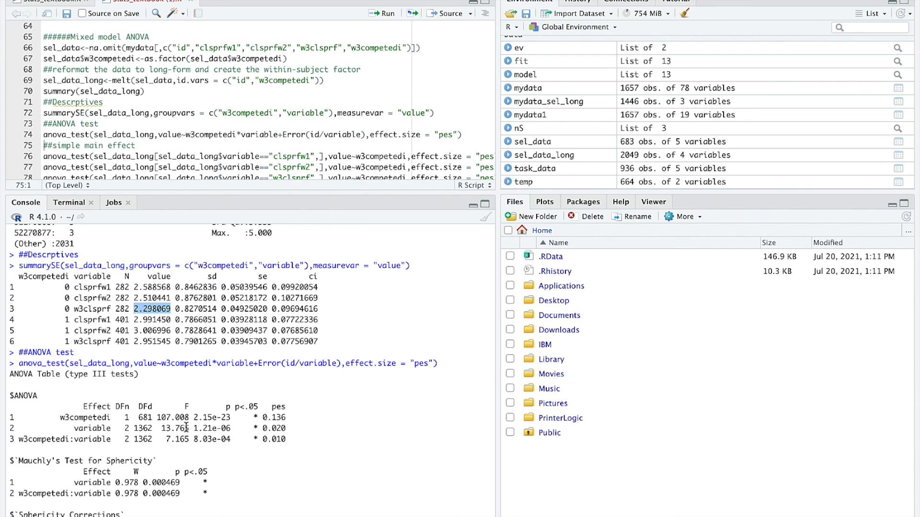
# - Examine the w3competedi:variable interaction row and compare the w3clsprf means of w3competedi groups 0 and 1
pyautogui.moveTo(287, 443); pyautogui.dragTo(19, 438)
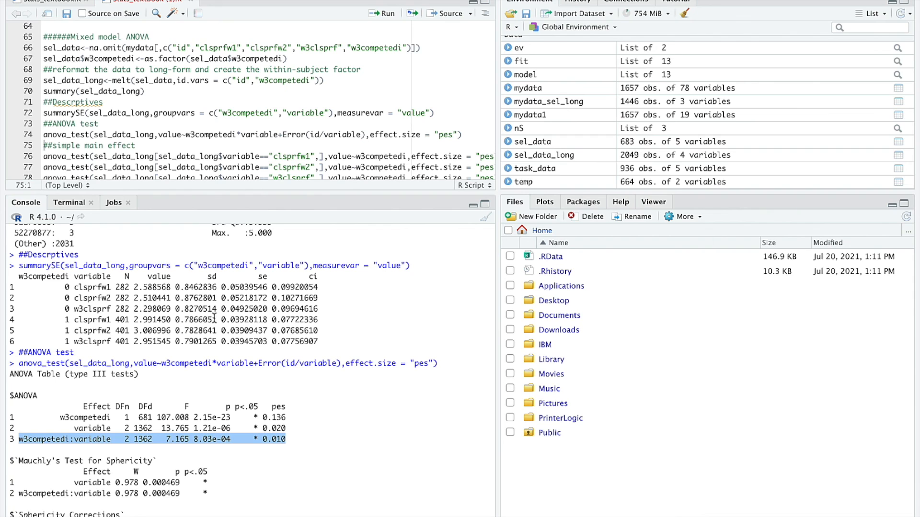
pyautogui.click(177, 330)
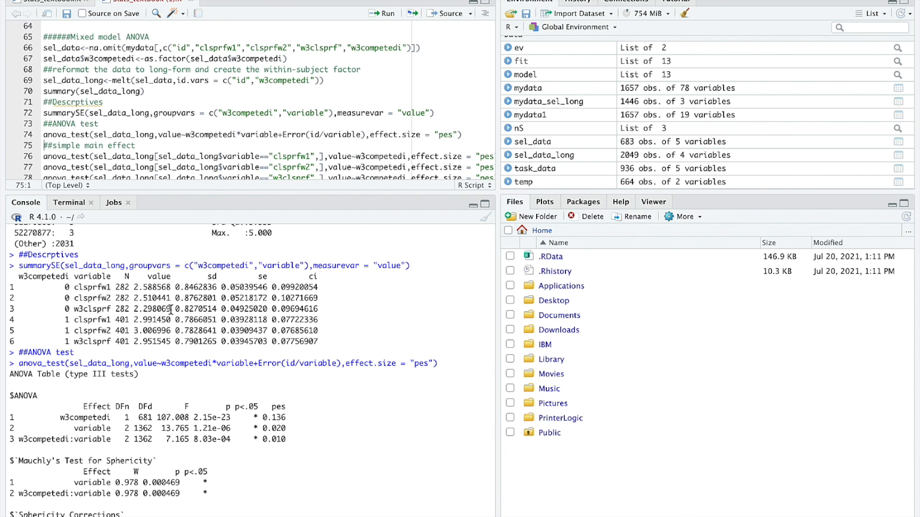
pyautogui.moveTo(170, 309); pyautogui.dragTo(133, 309)
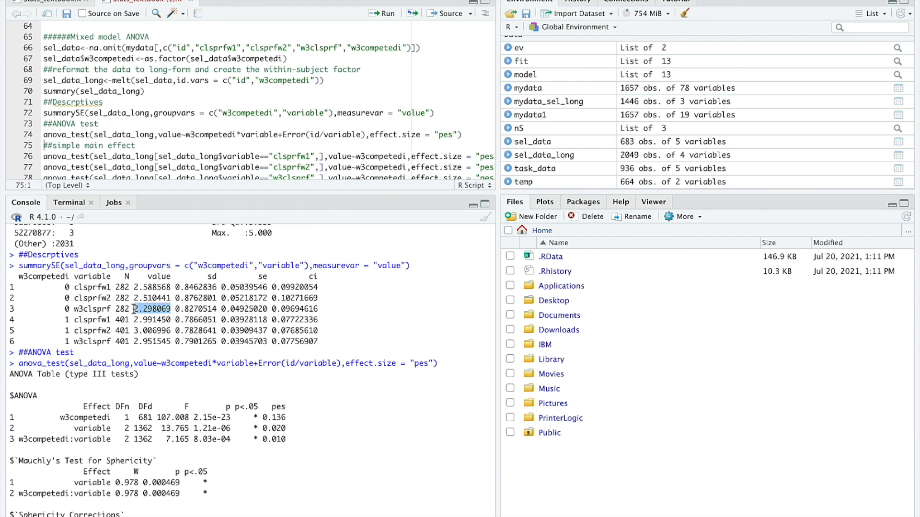
pyautogui.moveTo(172, 342); pyautogui.dragTo(133, 341)
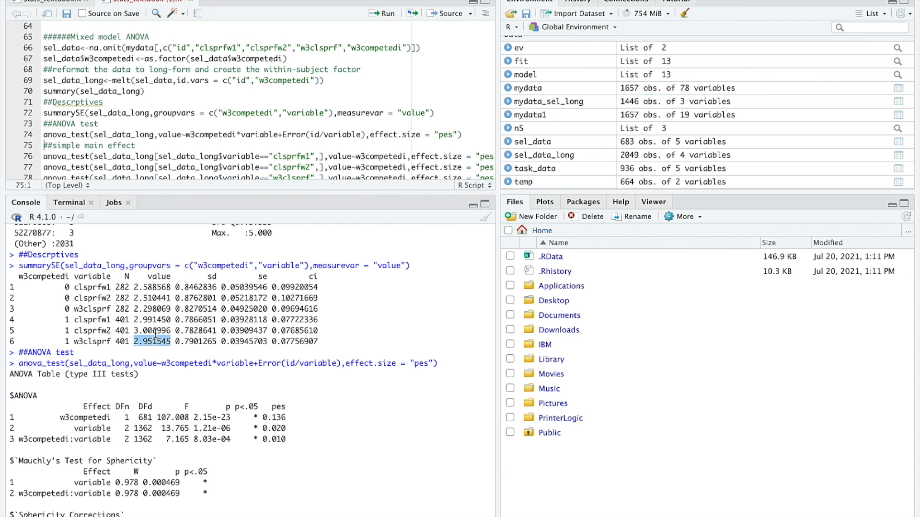
pyautogui.click(339, 322)
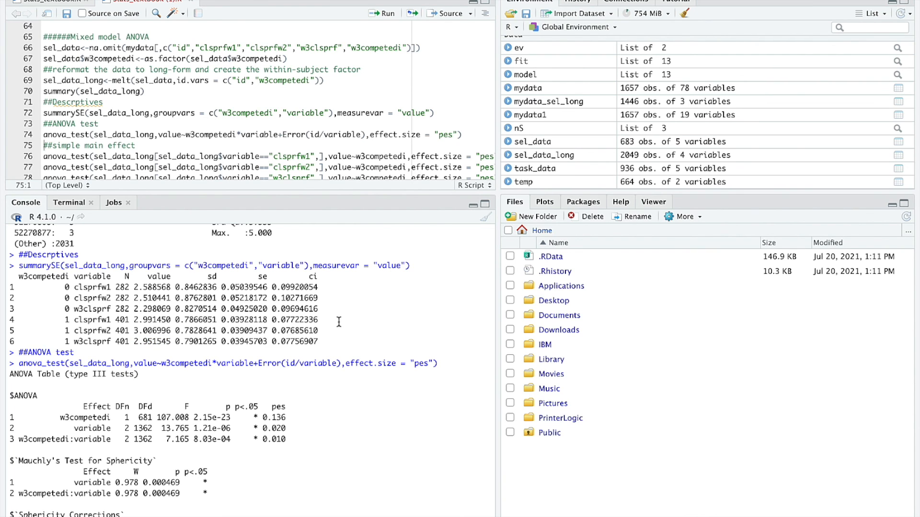